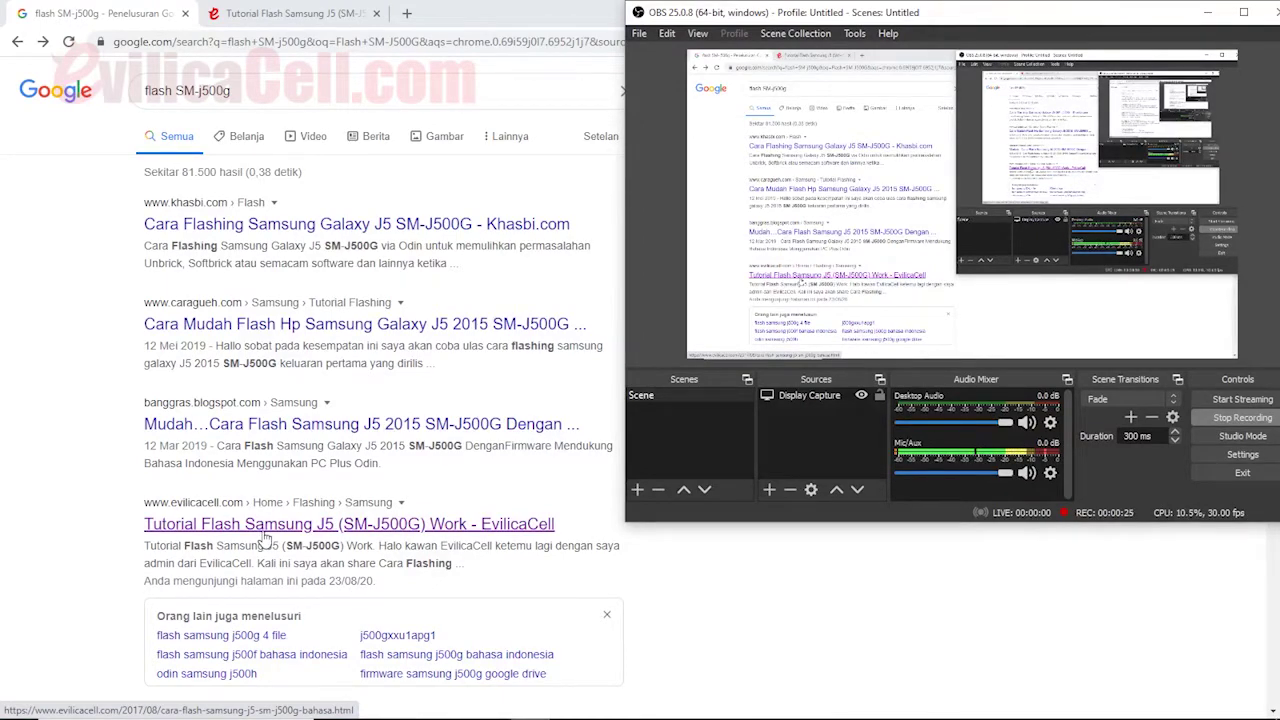
Open EvilicaCell's Samsung J5 (SM-J500G) flashing tutorial from the search results and find its download links
{"action": "left_click", "coordinate": [265, 535]}
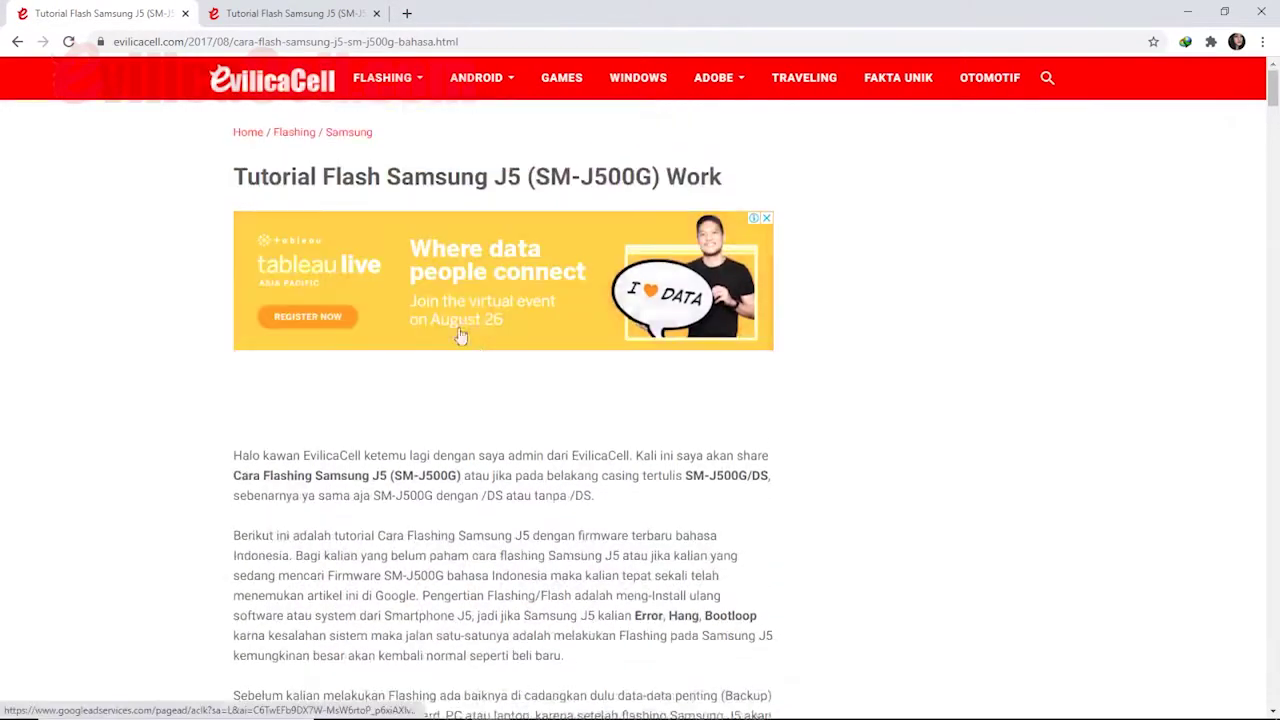
{"action": "scroll", "coordinate": [466, 350], "scroll_direction": "down", "scroll_amount": 3}
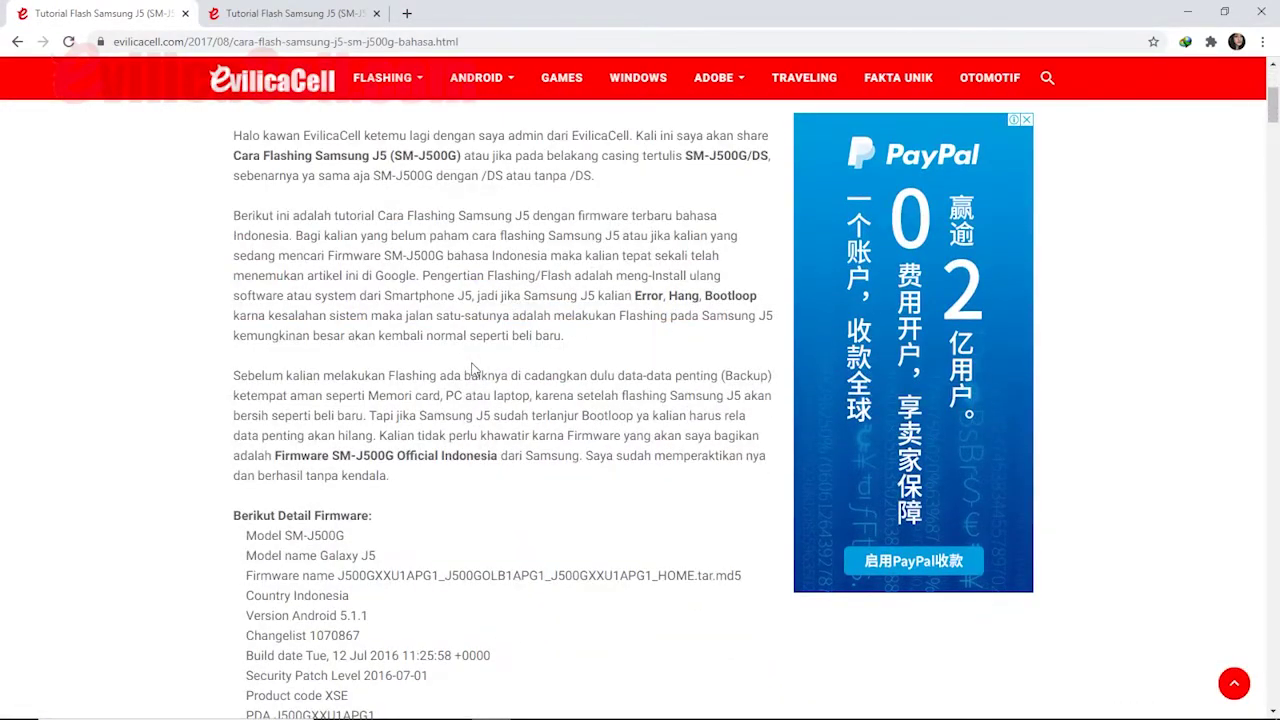
{"action": "scroll", "coordinate": [473, 369], "scroll_direction": "down", "scroll_amount": 5}
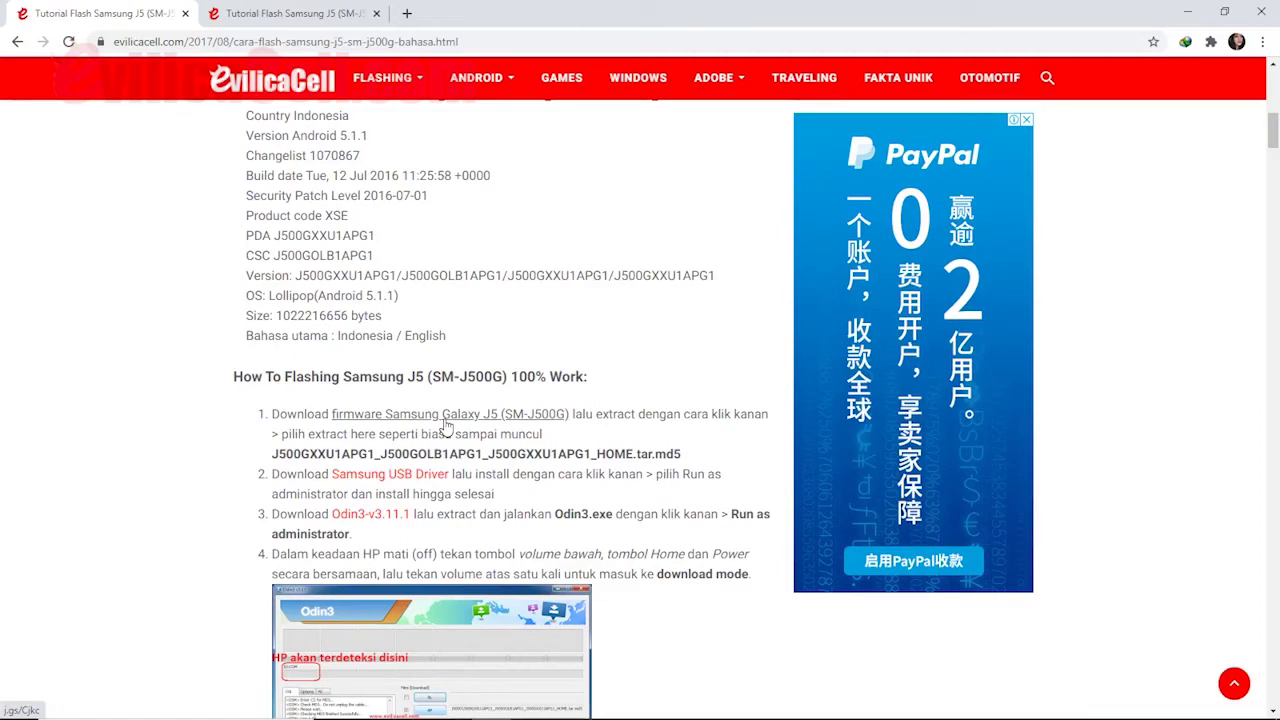
View the Google Drive download page of the Samsung Galaxy J5 (SM-J500G) firmware, skipping the ad, and close it again
{"action": "left_click", "coordinate": [446, 425]}
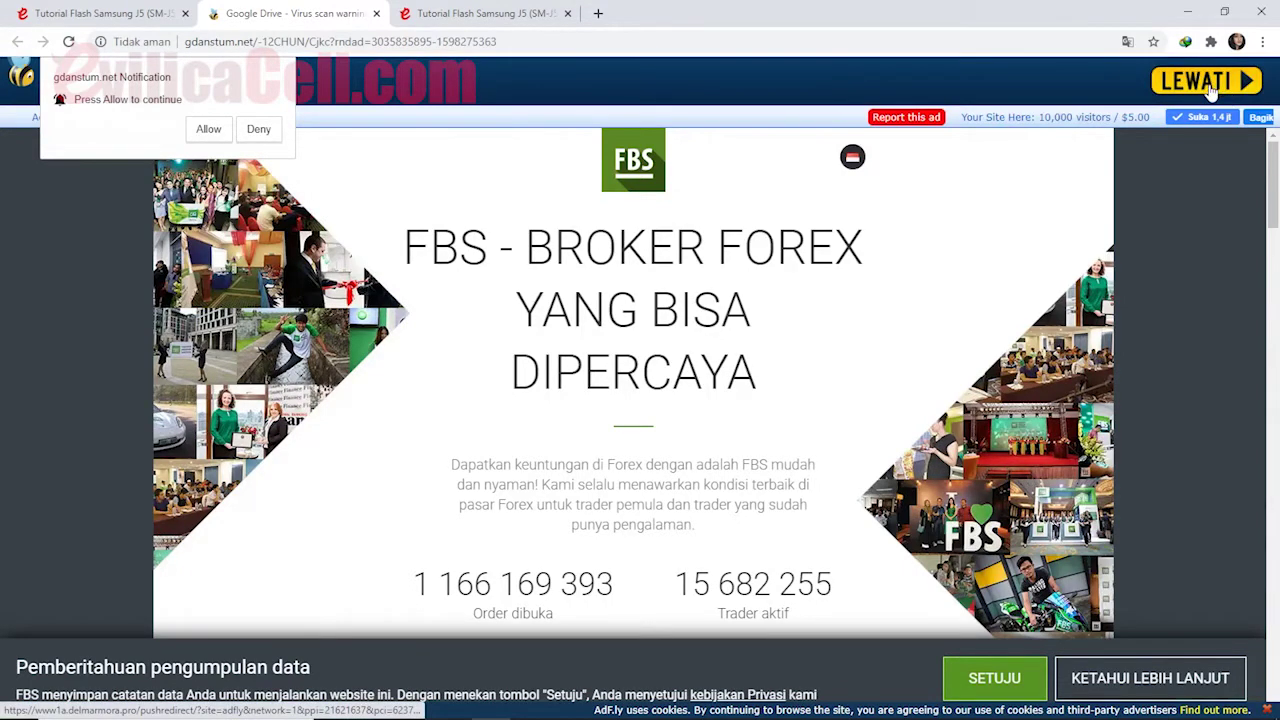
{"action": "left_click", "coordinate": [1210, 86]}
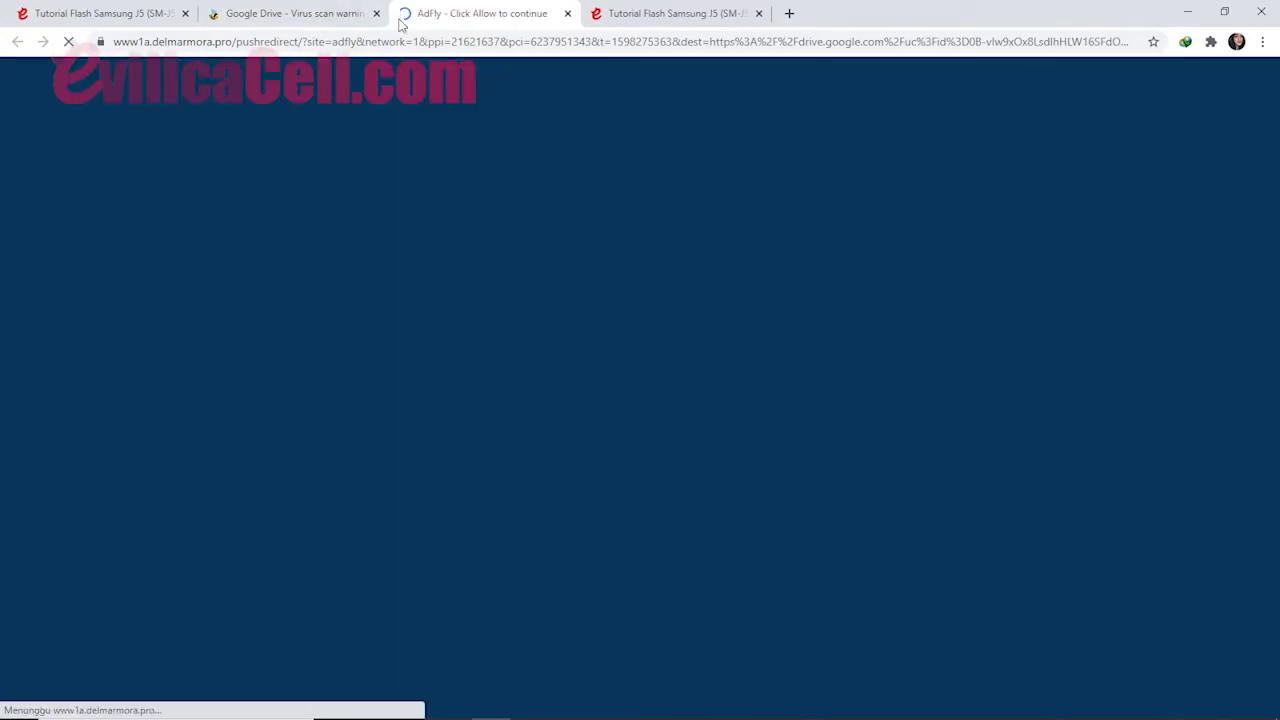
{"action": "left_click", "coordinate": [376, 13]}
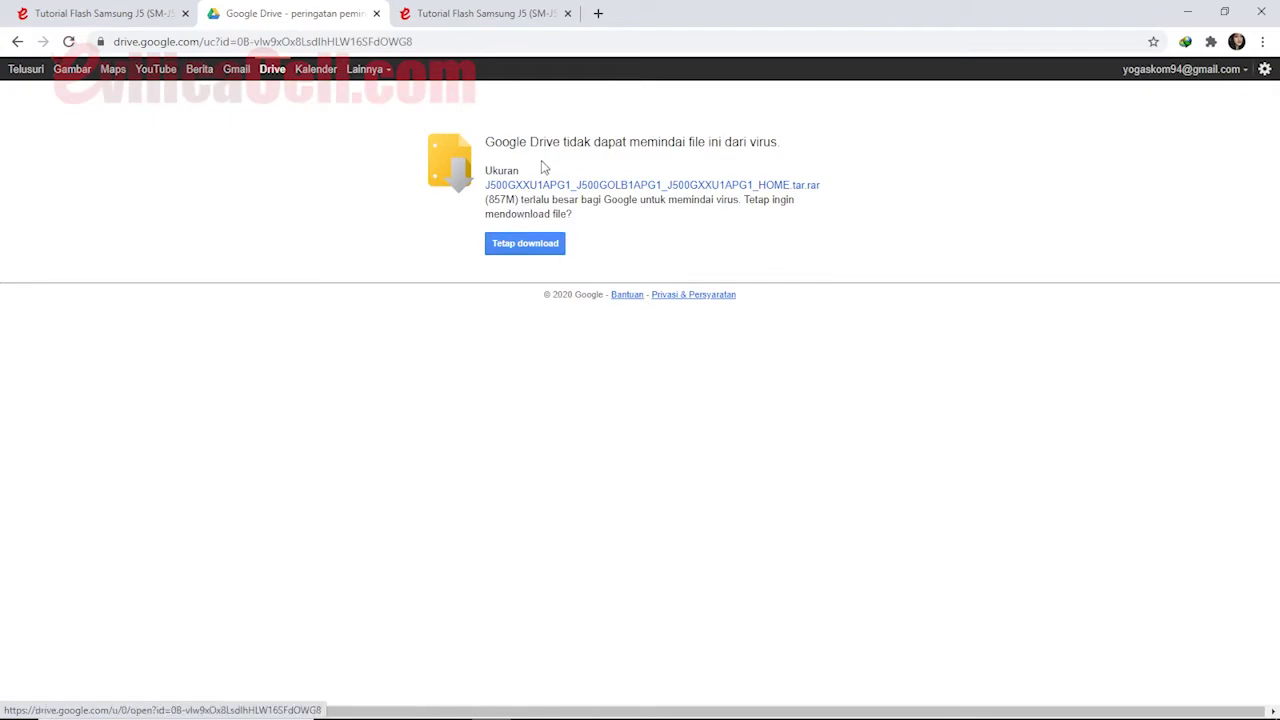
{"action": "left_click", "coordinate": [376, 13]}
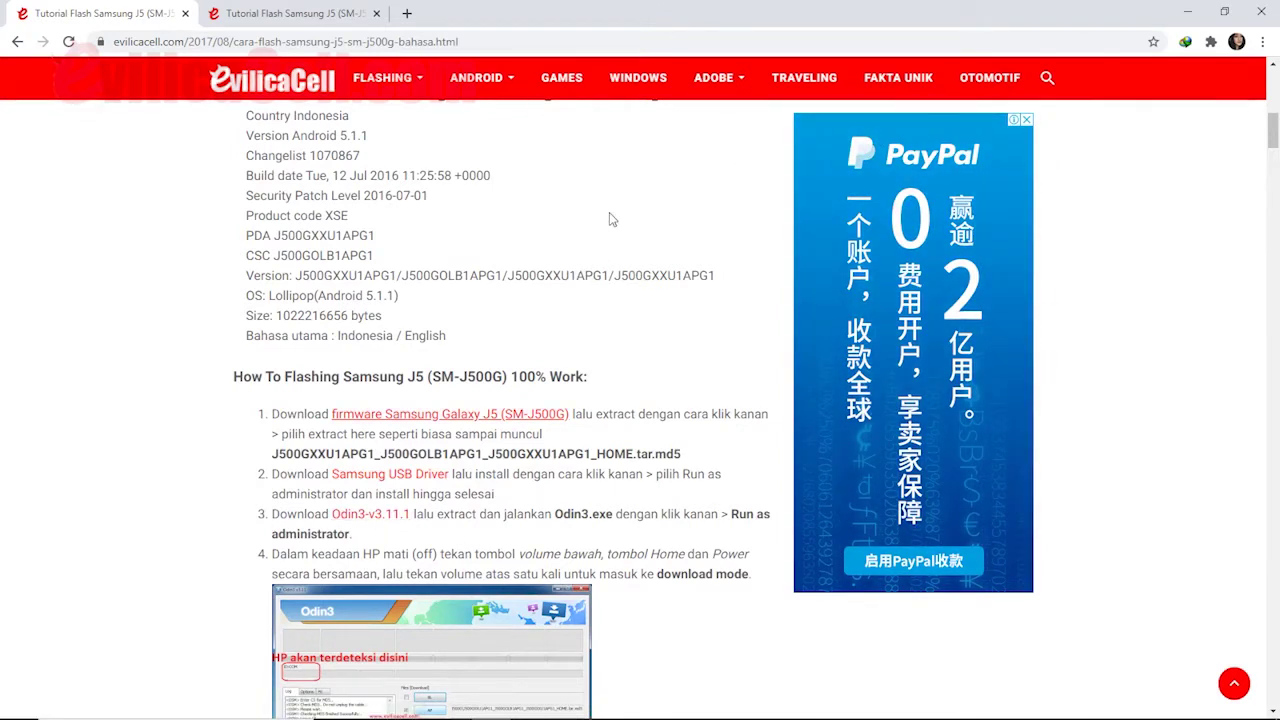
Minimize the browser and switch to the Compressed downloads folder in File Explorer
{"action": "left_click", "coordinate": [1187, 12]}
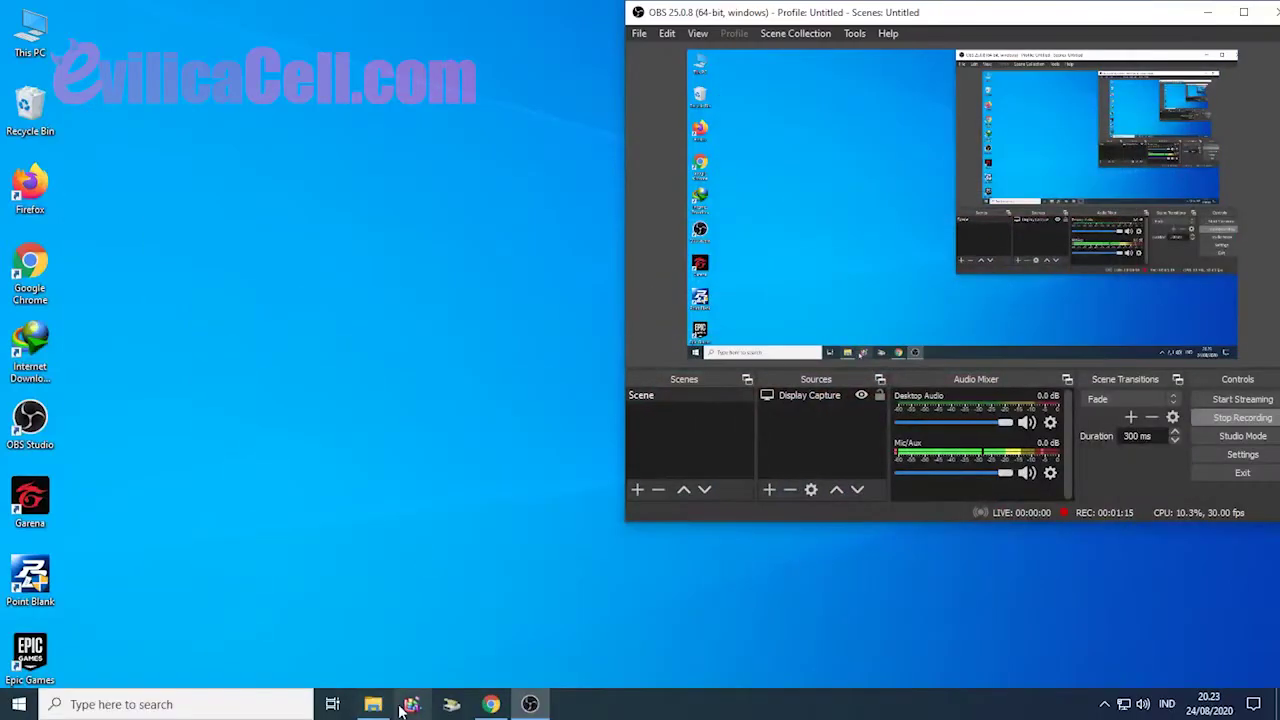
{"action": "left_click", "coordinate": [406, 706]}
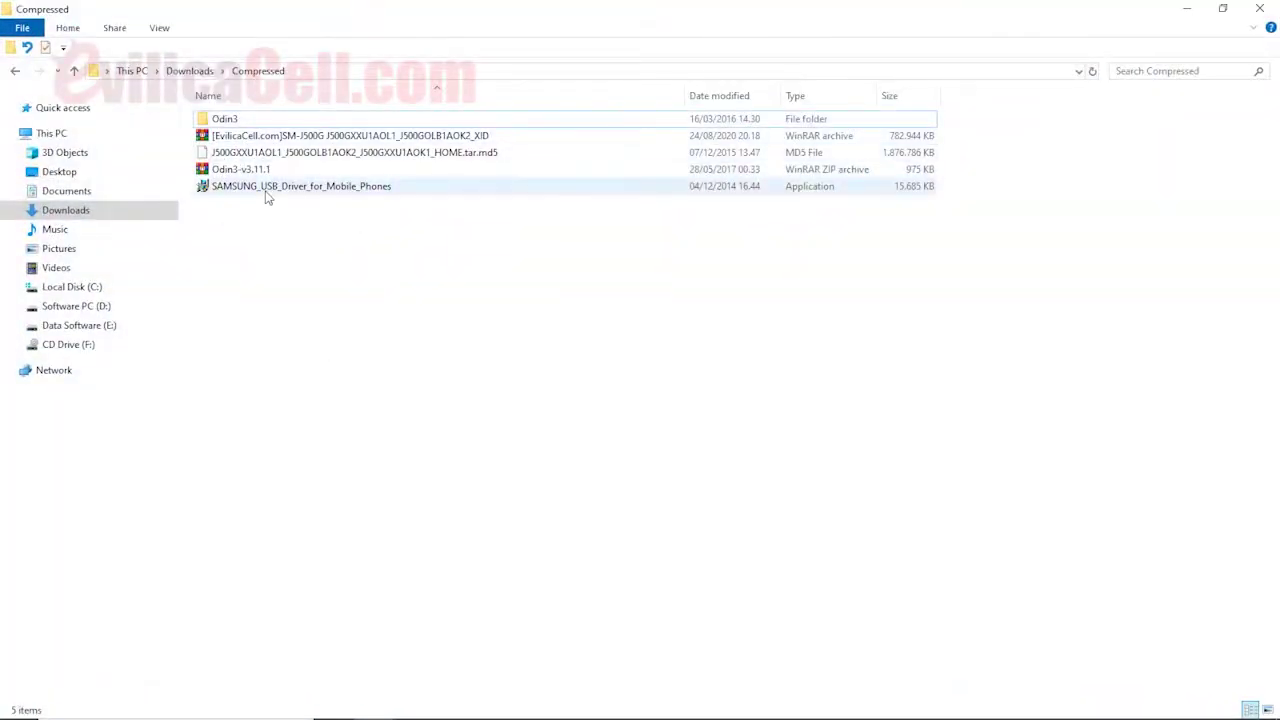
{"action": "right_click", "coordinate": [266, 196]}
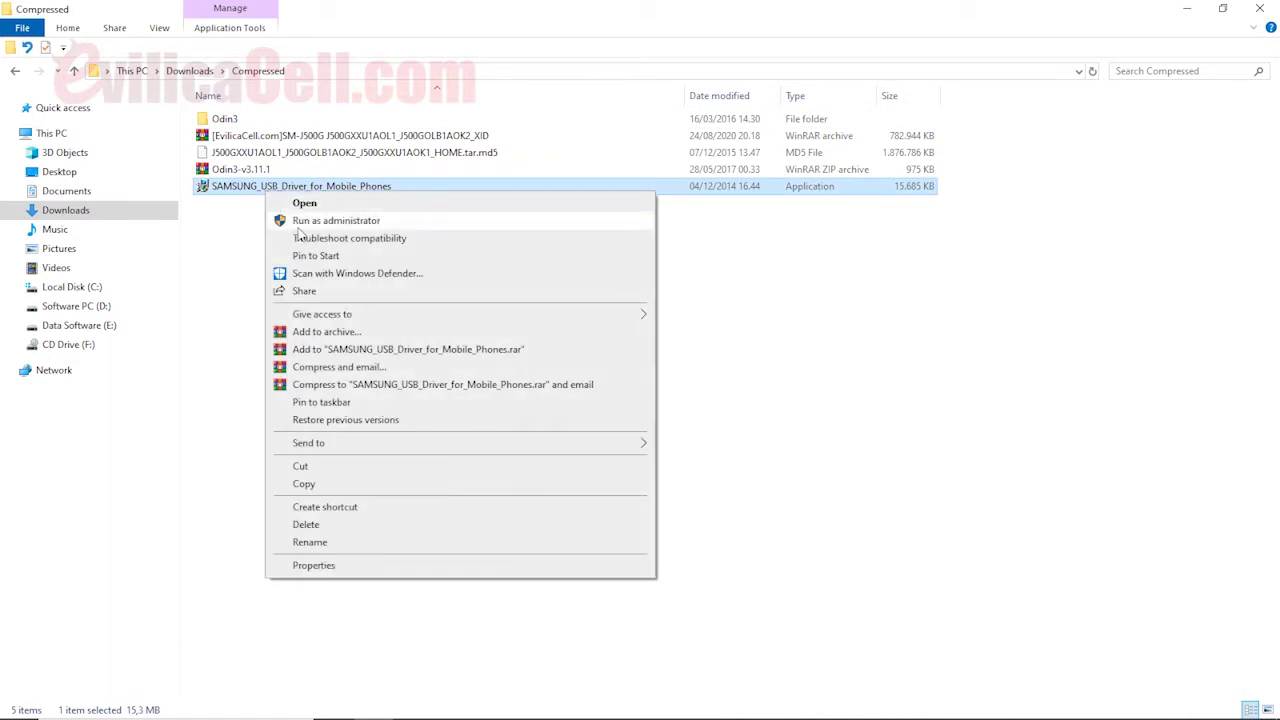
{"action": "left_click", "coordinate": [230, 251]}
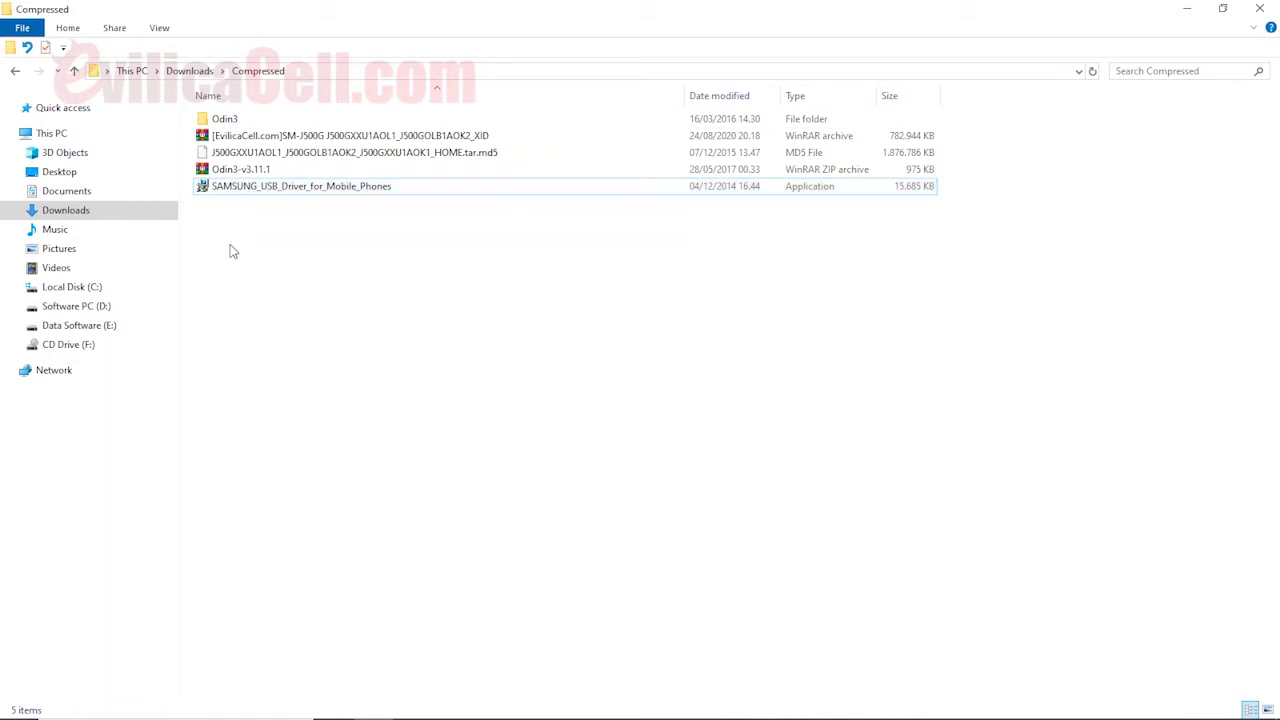
{"action": "left_click", "coordinate": [246, 141]}
{"action": "right_click", "coordinate": [246, 141]}
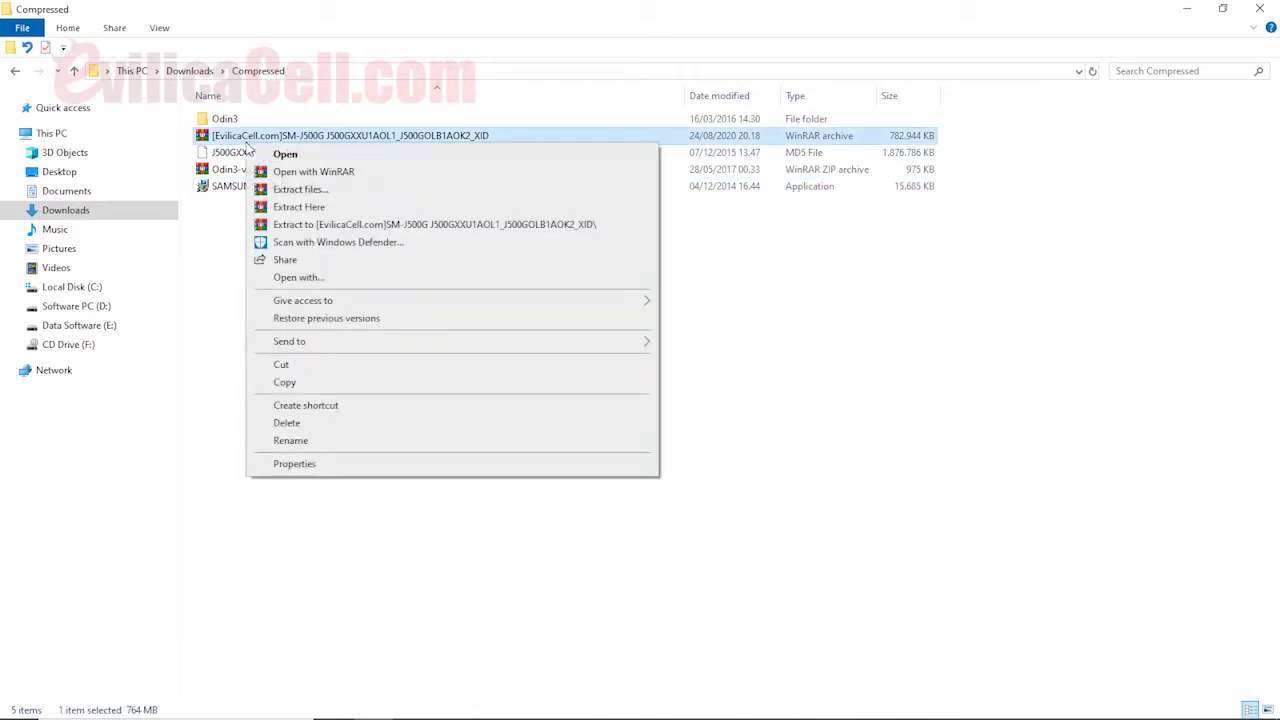
{"action": "left_click", "coordinate": [234, 209]}
{"action": "left_click", "coordinate": [234, 169]}
{"action": "right_click", "coordinate": [234, 169]}
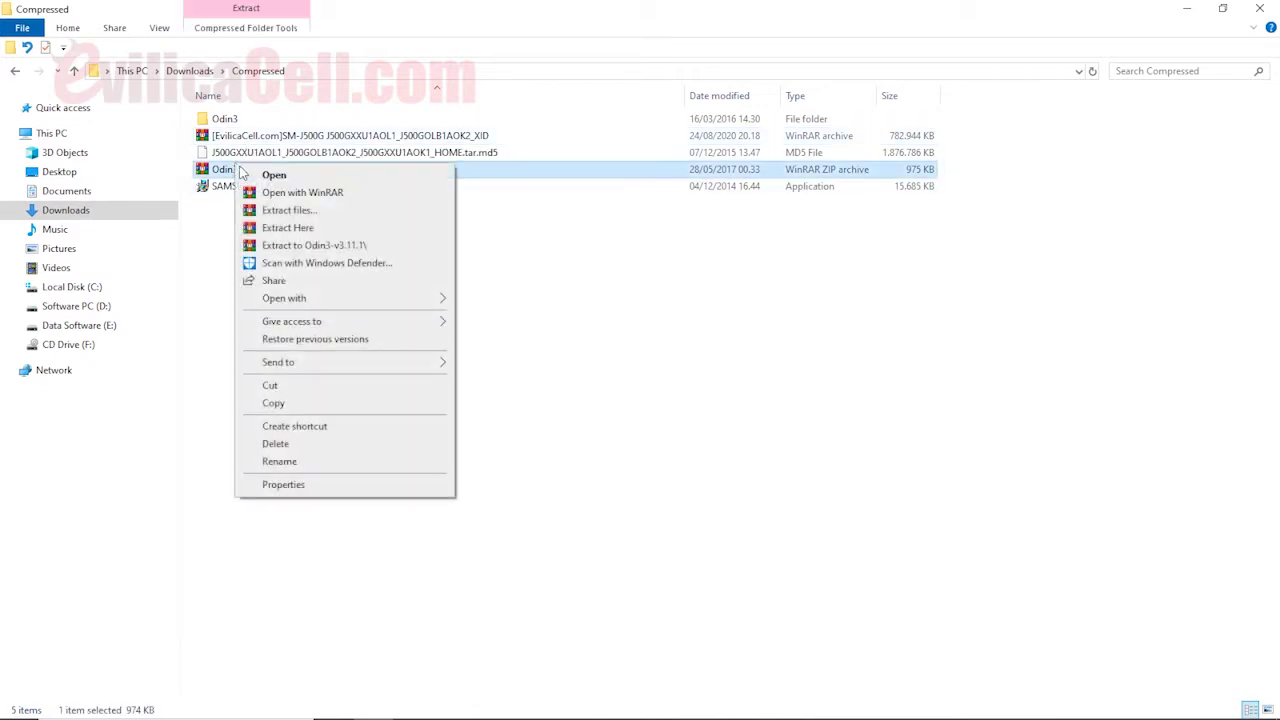
{"action": "left_click", "coordinate": [230, 264]}
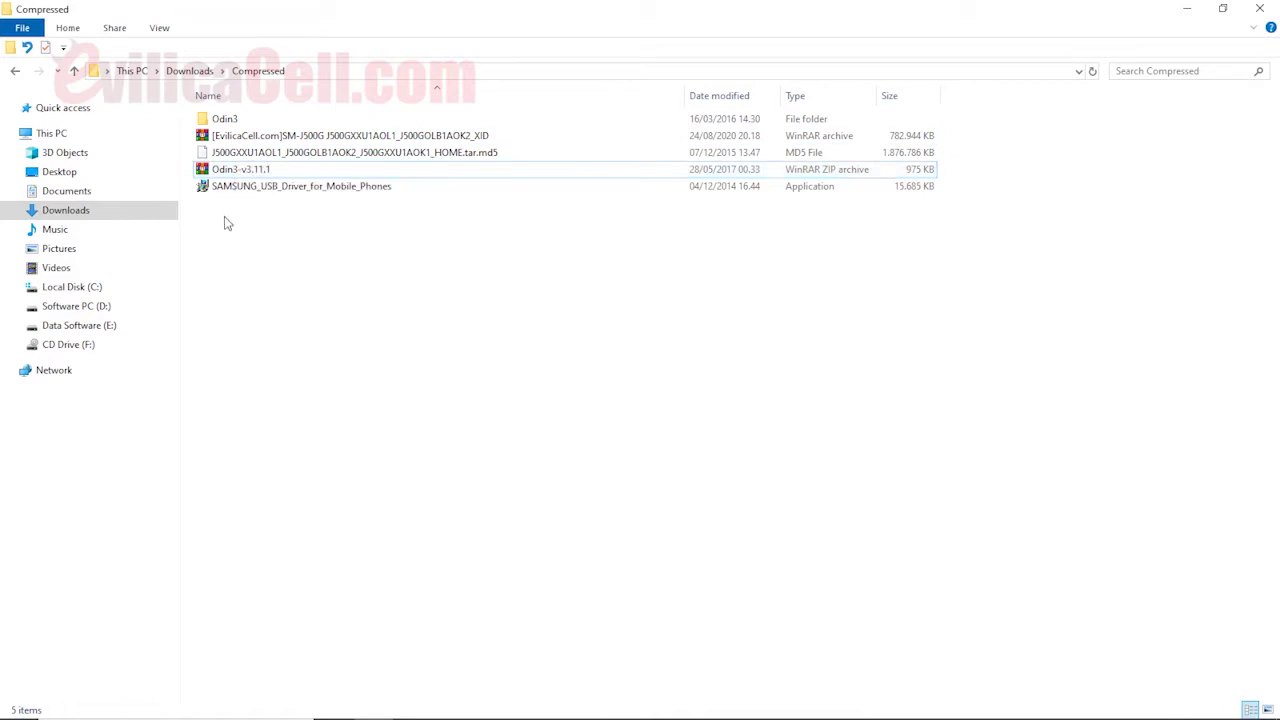
Run Odin3_v3.11.1 from the Odin3 folder as administrator
{"action": "double_click", "coordinate": [253, 119]}
{"action": "left_click", "coordinate": [253, 145]}
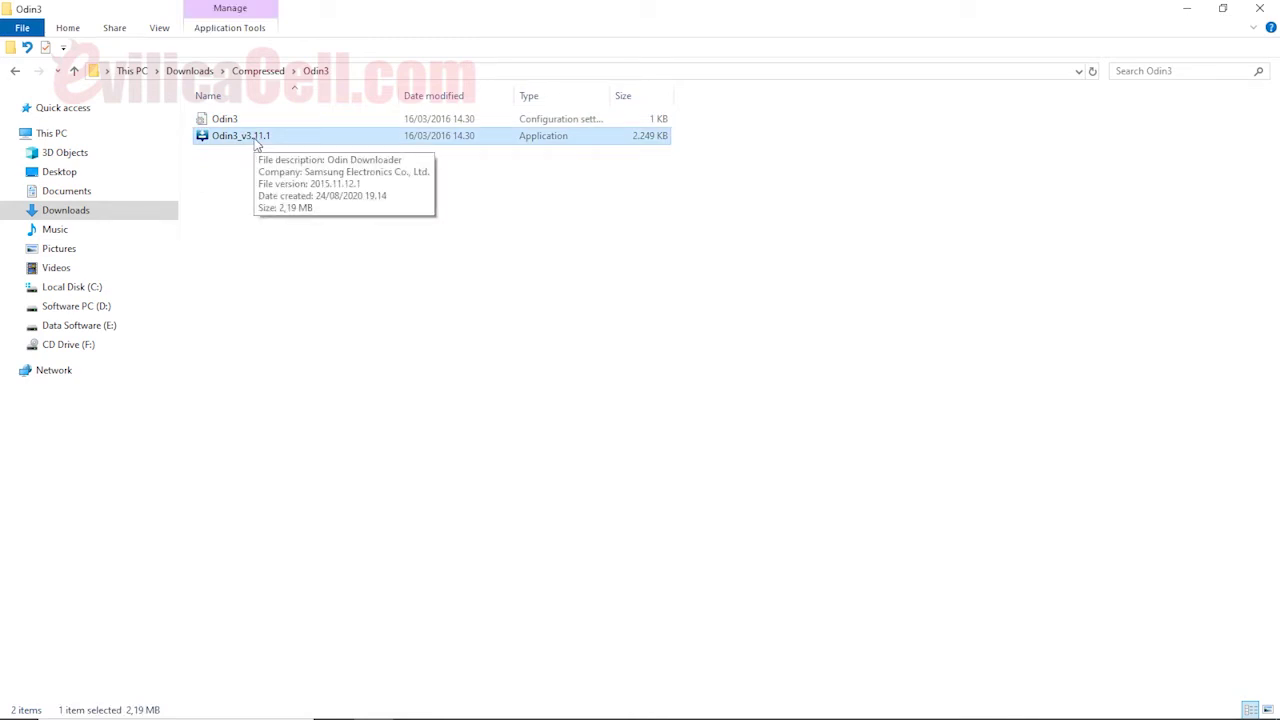
{"action": "right_click", "coordinate": [257, 143]}
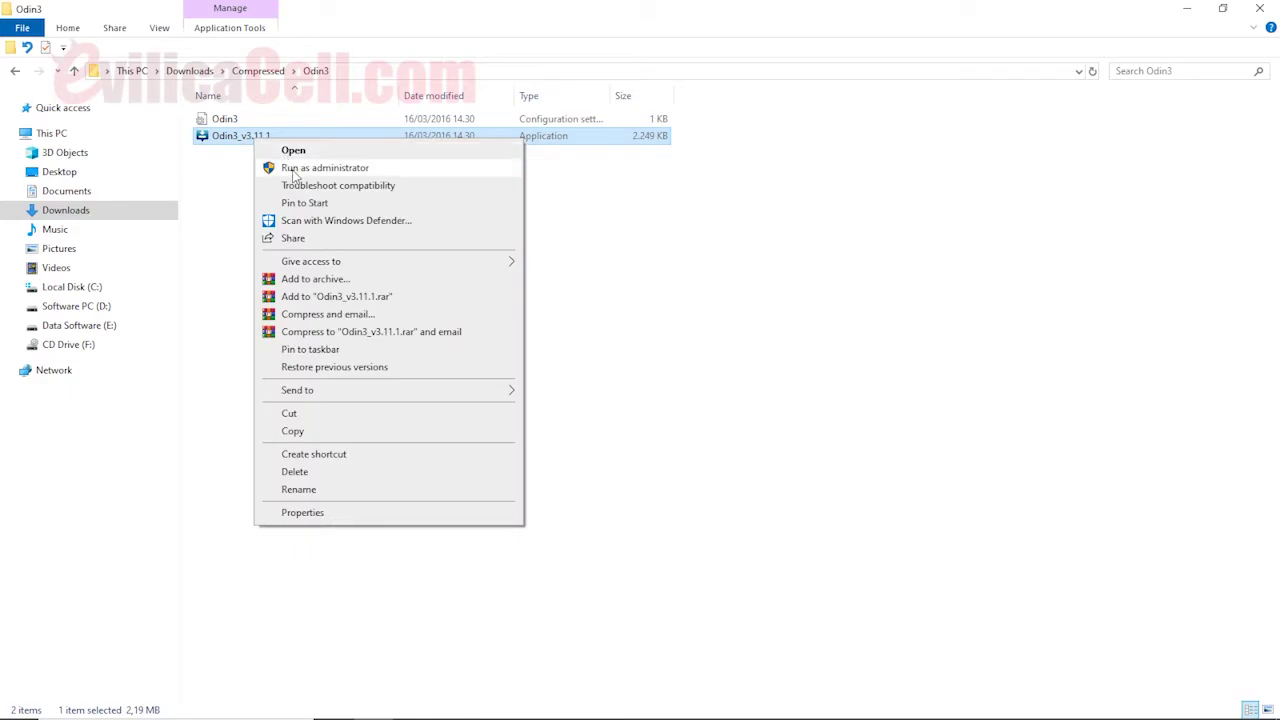
{"action": "left_click", "coordinate": [293, 168]}
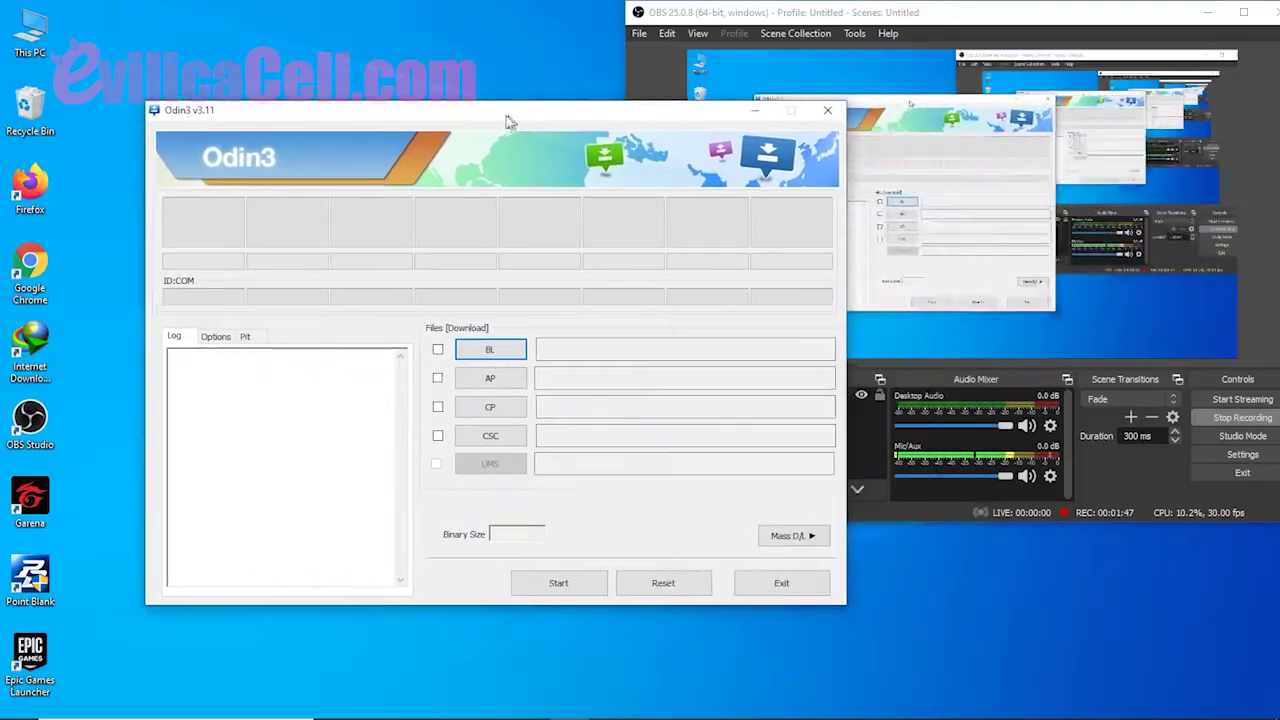
Minimize OBS and move the Odin3 window to the desktop's upper edge, just beside the desktop icons
{"action": "left_click_drag", "start_coordinate": [509, 120], "coordinate": [360, 20]}
{"action": "left_click", "coordinate": [1208, 12]}
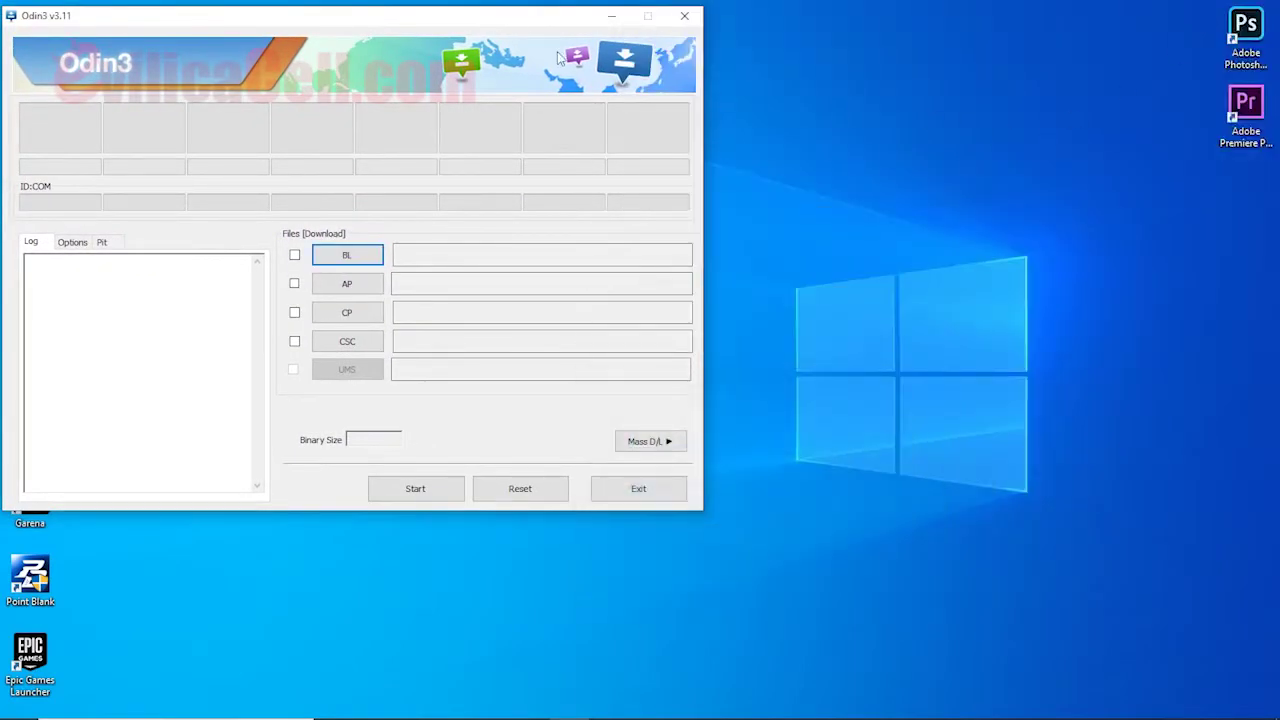
{"action": "mouse_move", "coordinate": [435, 702]}
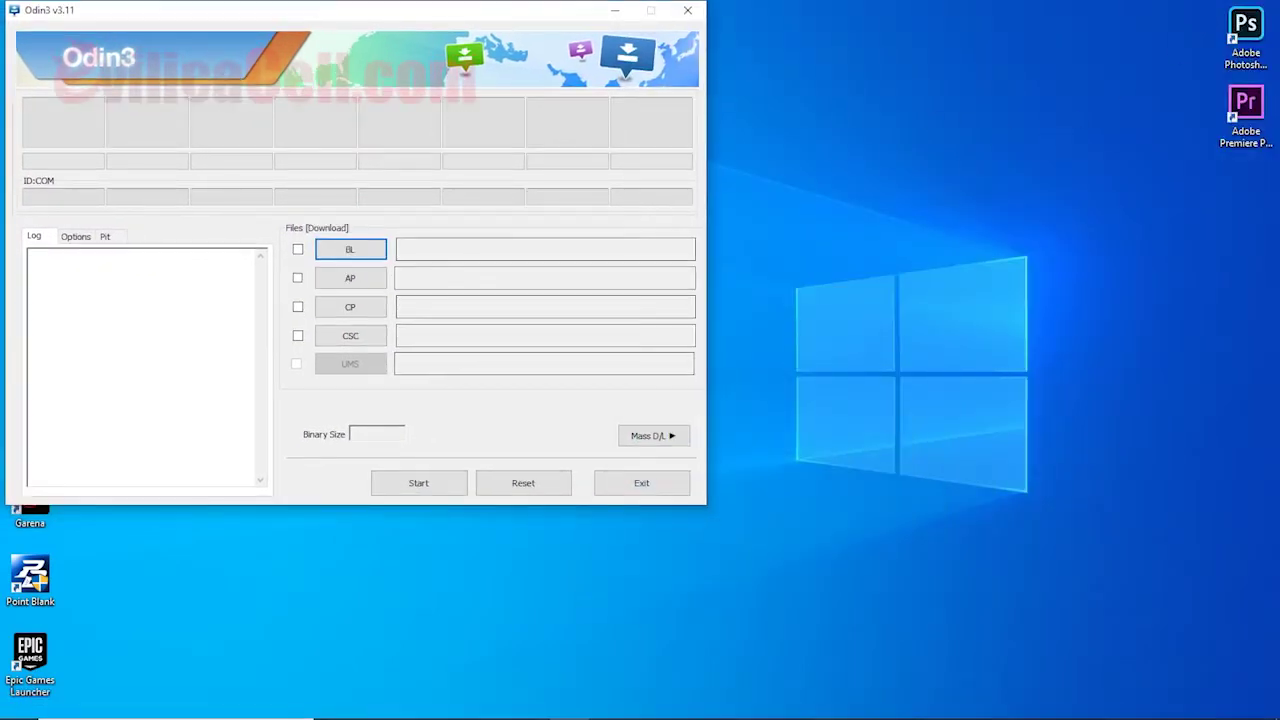
{"action": "left_click_drag", "start_coordinate": [436, 12], "coordinate": [515, 12]}
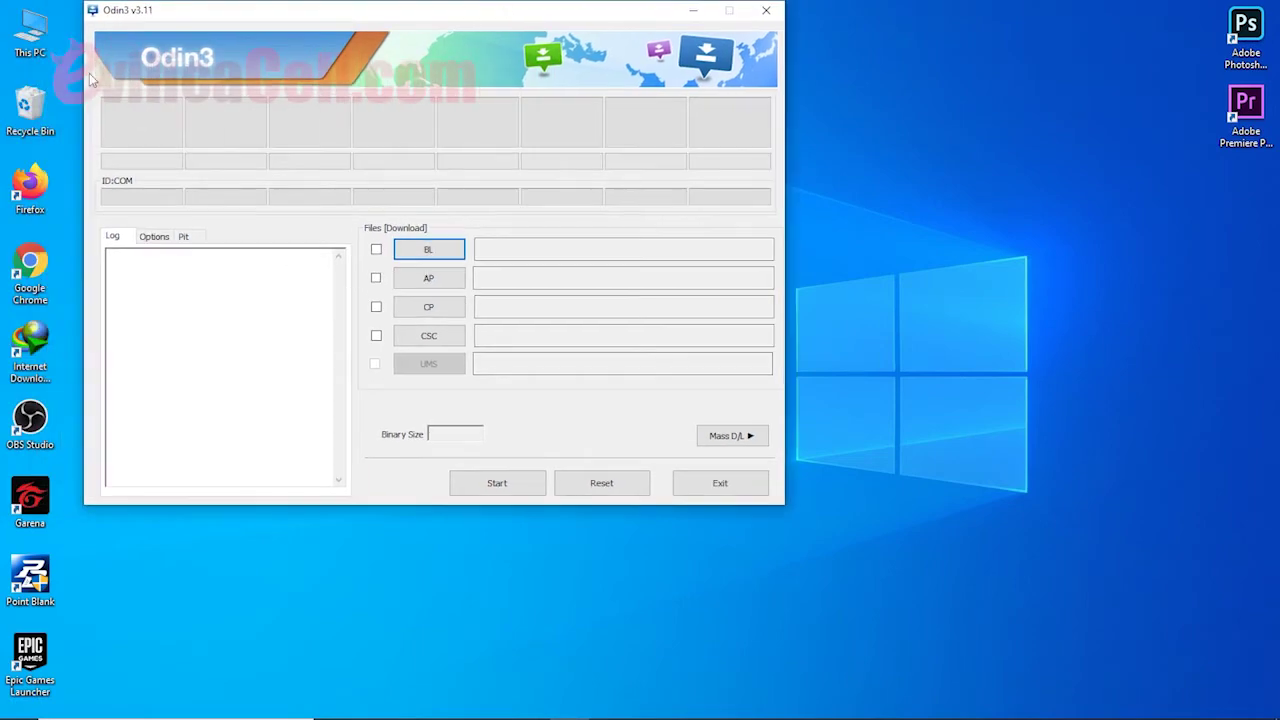
Open Device Manager from the computer's system properties, make its window narrow and tall, and place it at the desktop's right edge clear of Odin3
{"action": "right_click", "coordinate": [40, 35]}
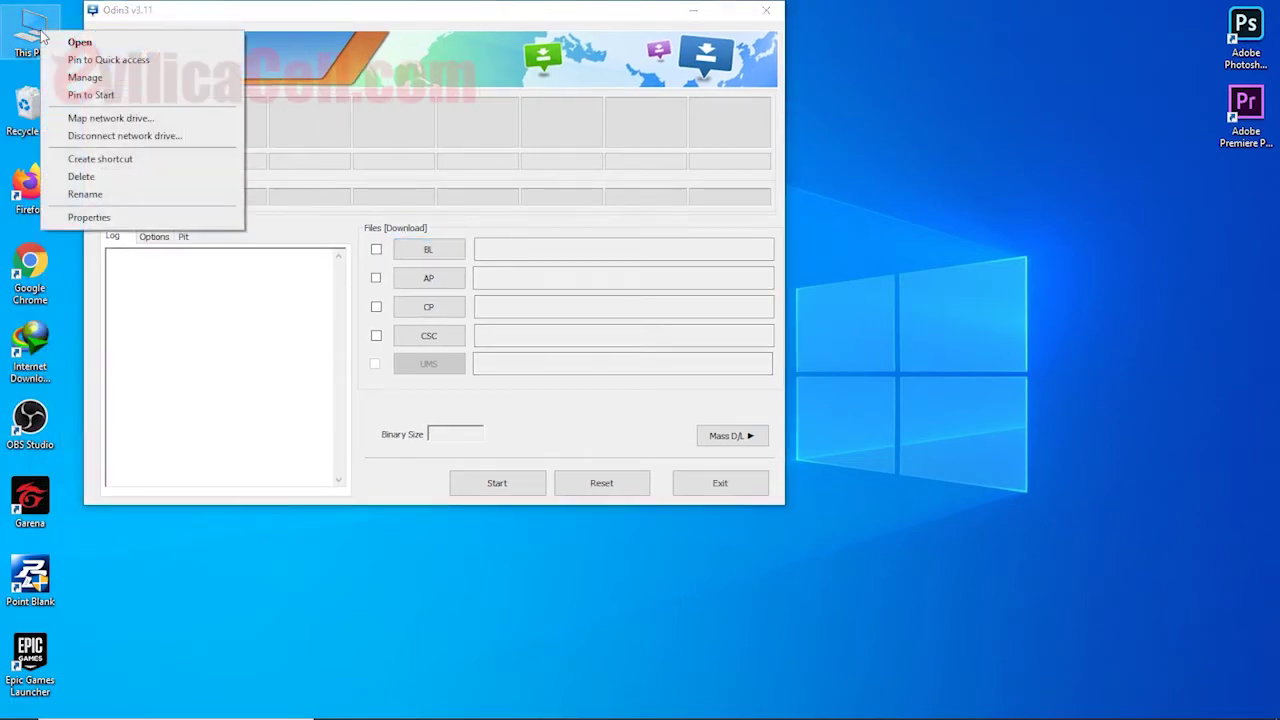
{"action": "left_click", "coordinate": [88, 217]}
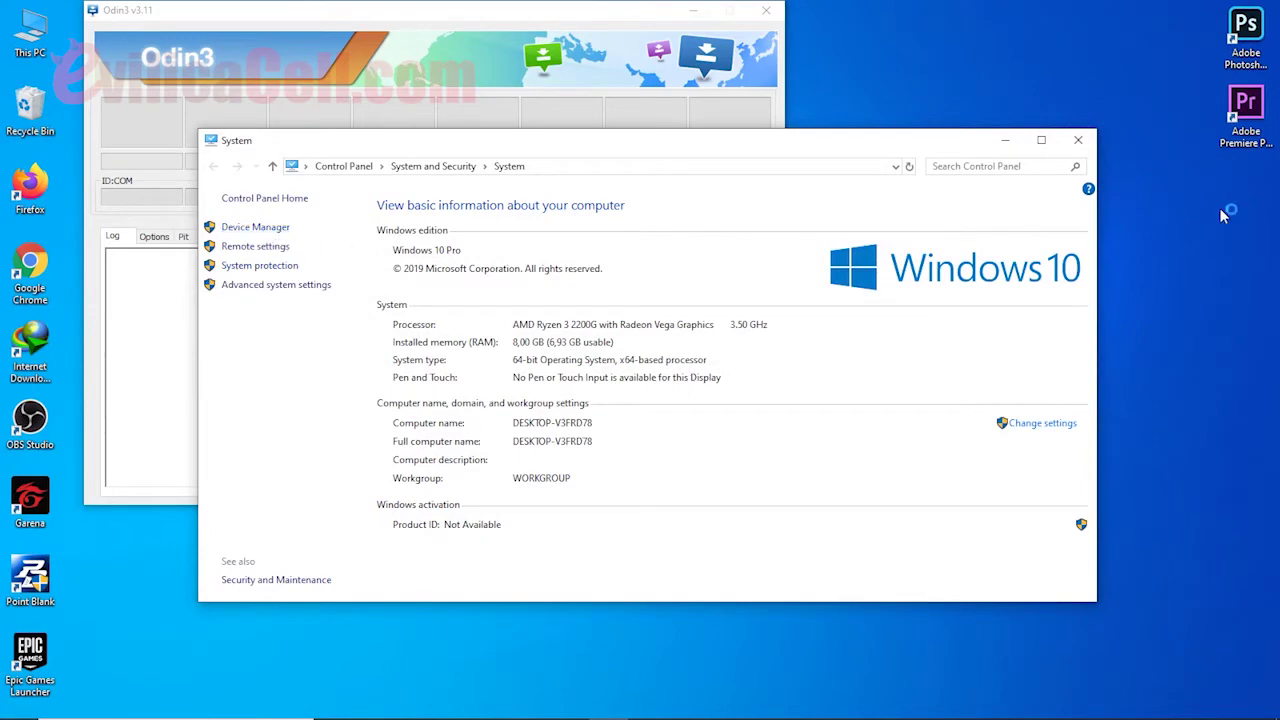
{"action": "left_click", "coordinate": [1078, 140]}
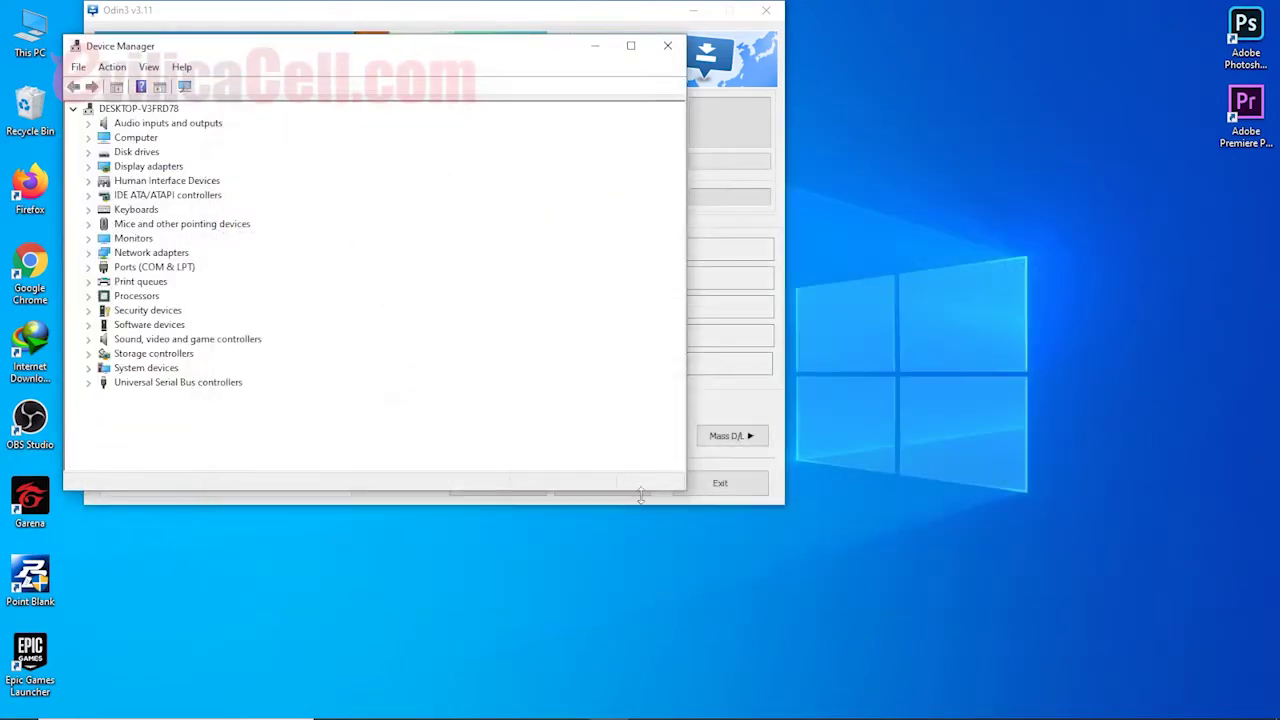
{"action": "left_click_drag", "start_coordinate": [680, 492], "coordinate": [312, 673]}
{"action": "left_click_drag", "start_coordinate": [174, 58], "coordinate": [1133, 30]}
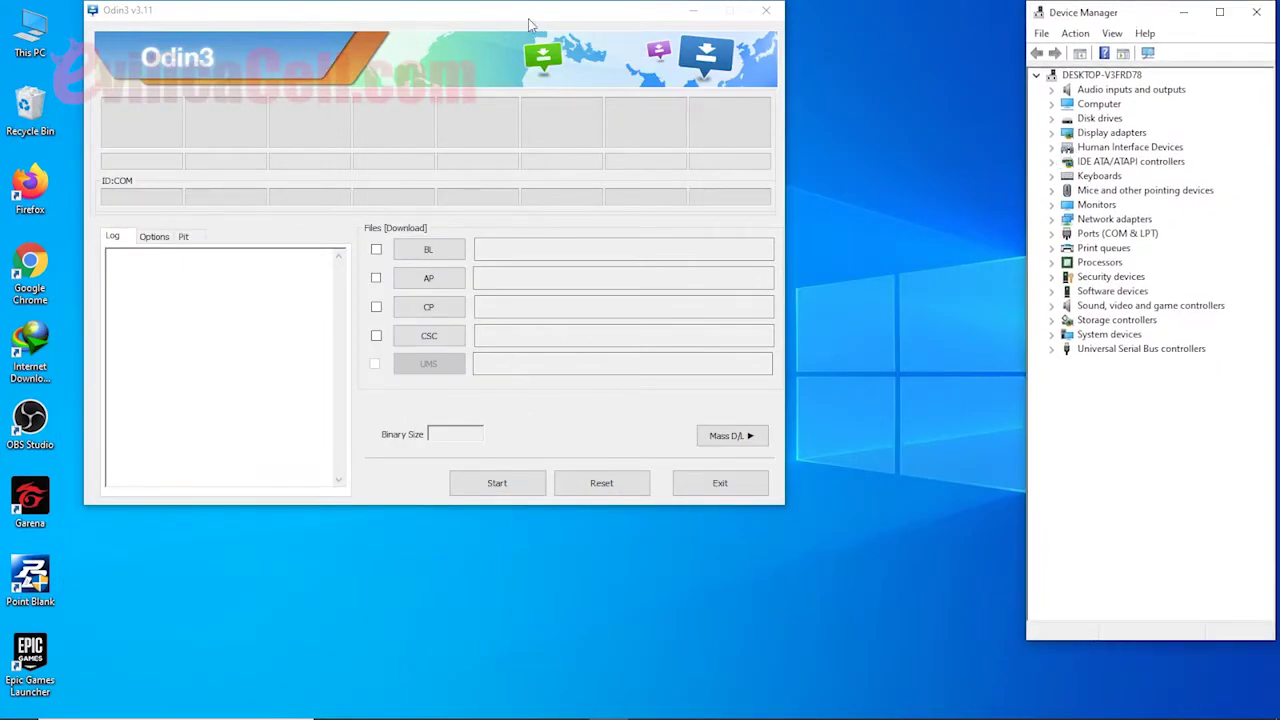
{"action": "left_click_drag", "start_coordinate": [530, 24], "coordinate": [502, 30]}
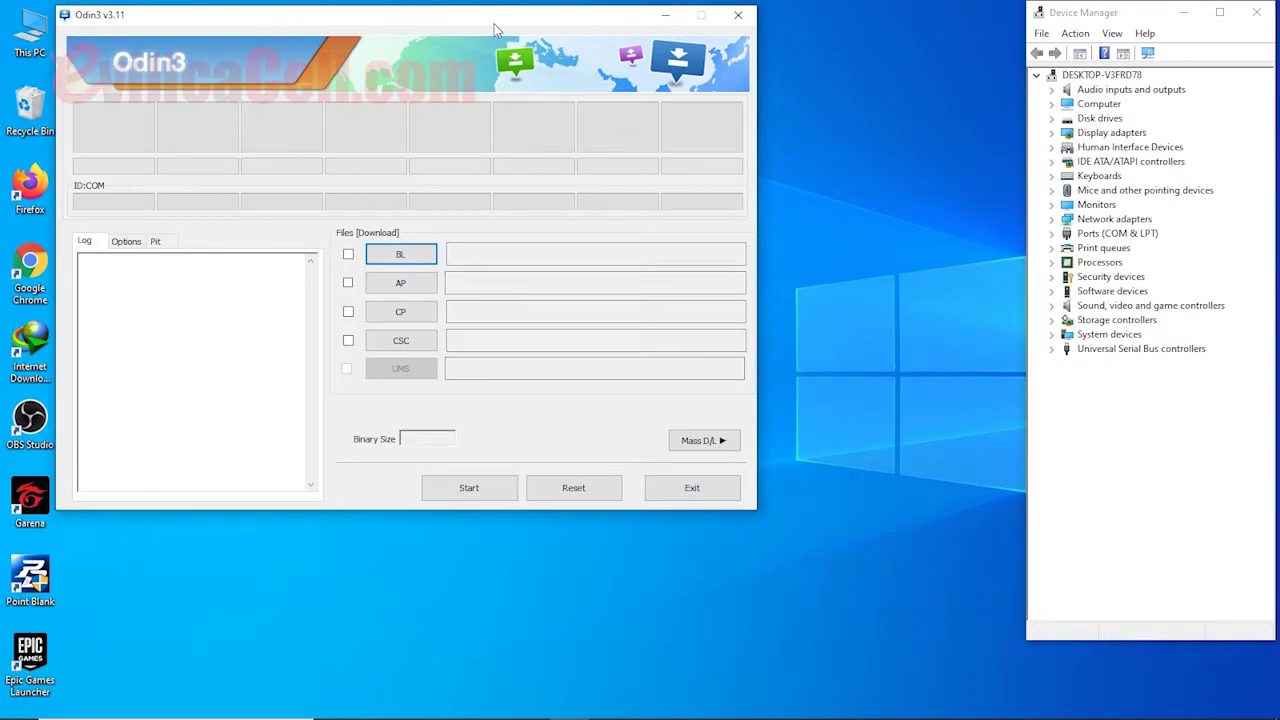
Load J500GXXU1AOL1_J500GOLB1AOK2_J500GXXU1AOK1_HOME.tar.md5 from the Compressed downloads folder as the AP file
{"action": "left_click", "coordinate": [403, 287]}
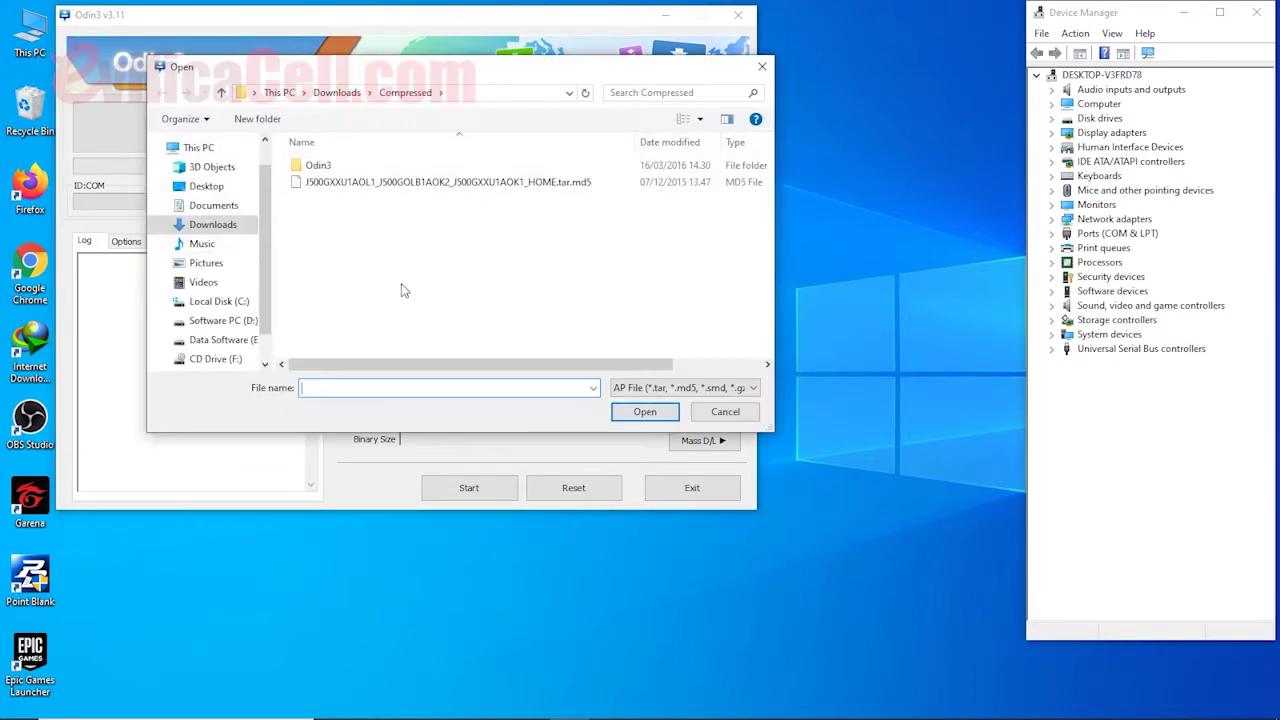
{"action": "left_click", "coordinate": [238, 230]}
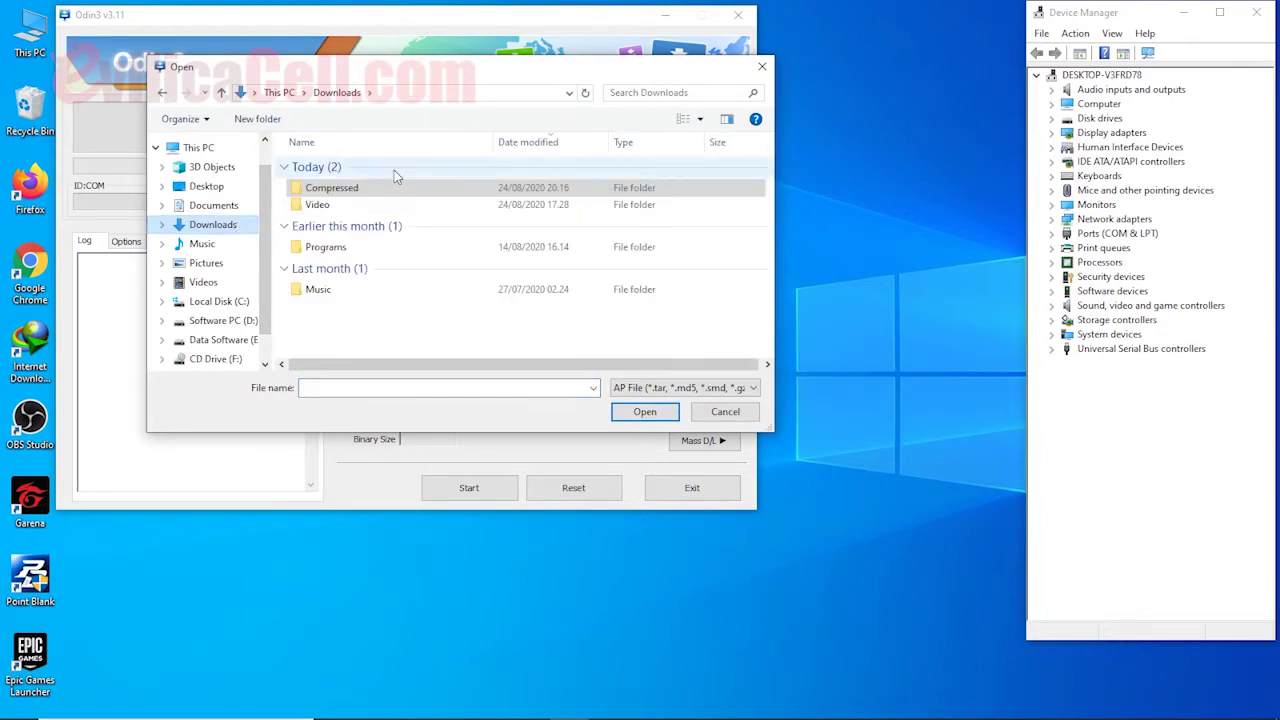
{"action": "left_click", "coordinate": [383, 195]}
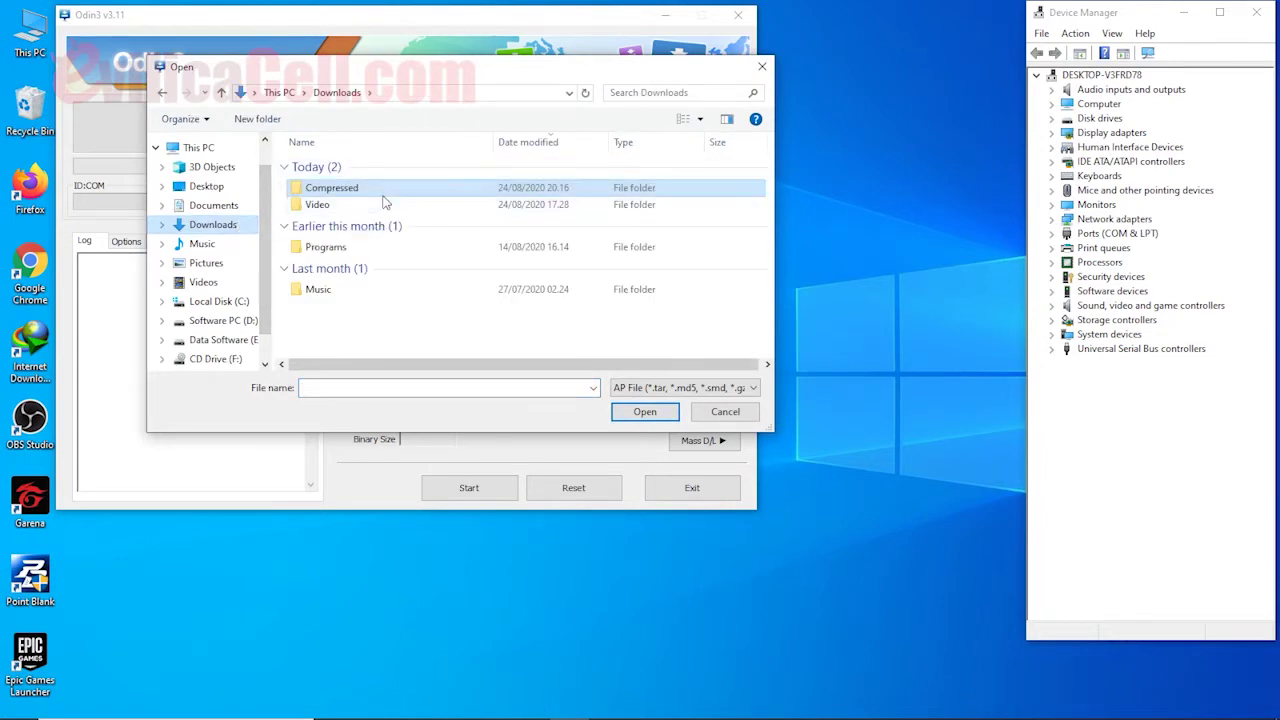
{"action": "double_click", "coordinate": [383, 195]}
{"action": "left_click", "coordinate": [383, 192]}
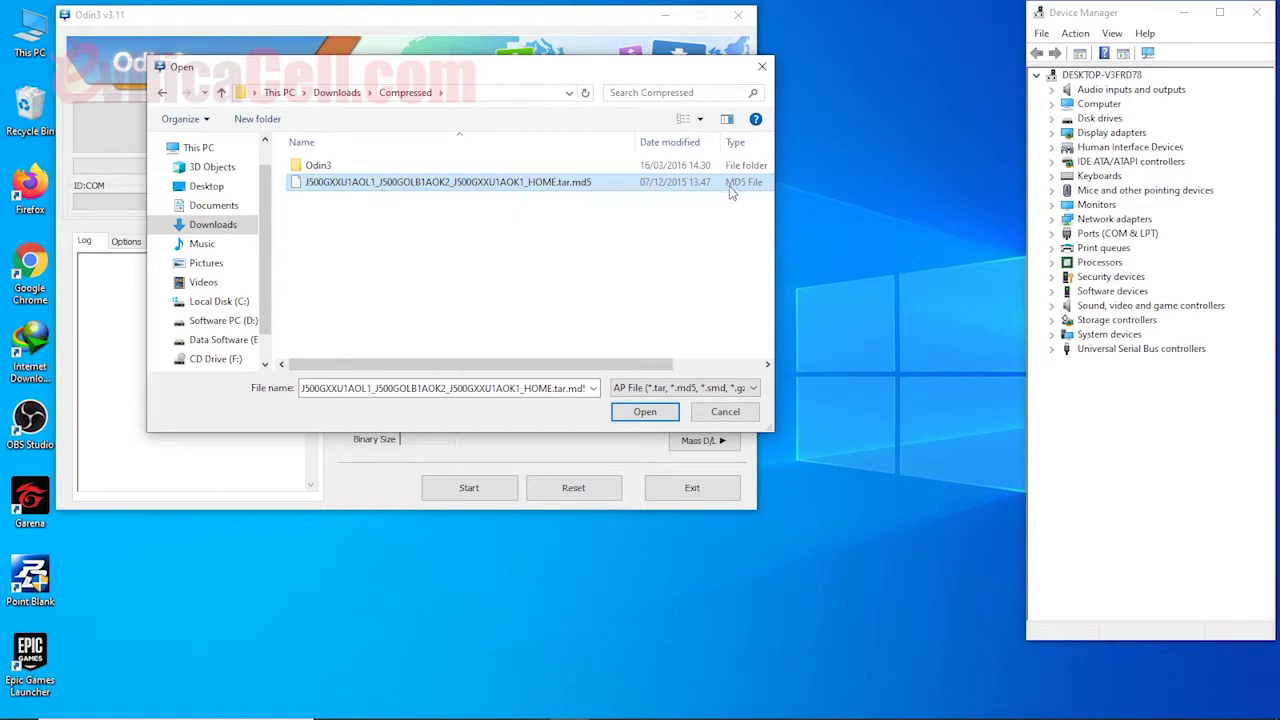
{"action": "left_click", "coordinate": [655, 413]}
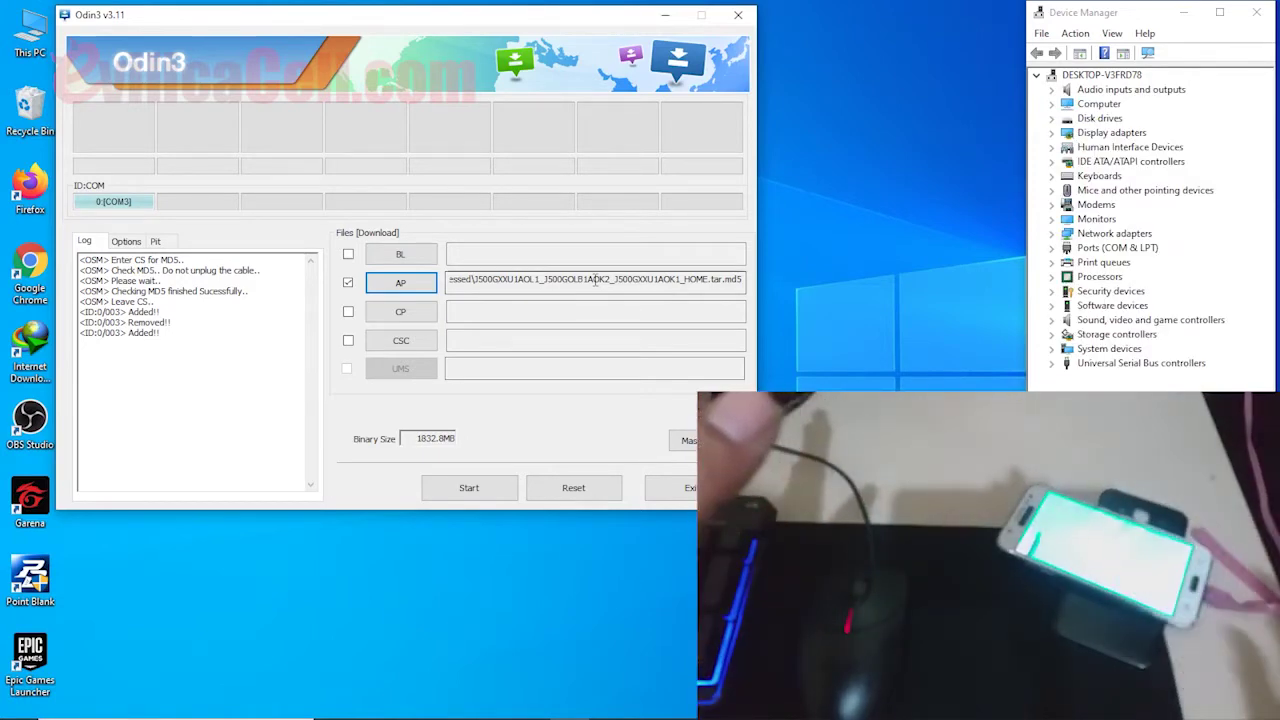
Expand Modems in Device Manager and check the detected phone against Odin3's ID:COM port
{"action": "double_click", "coordinate": [1096, 204]}
{"action": "left_click", "coordinate": [1104, 222]}
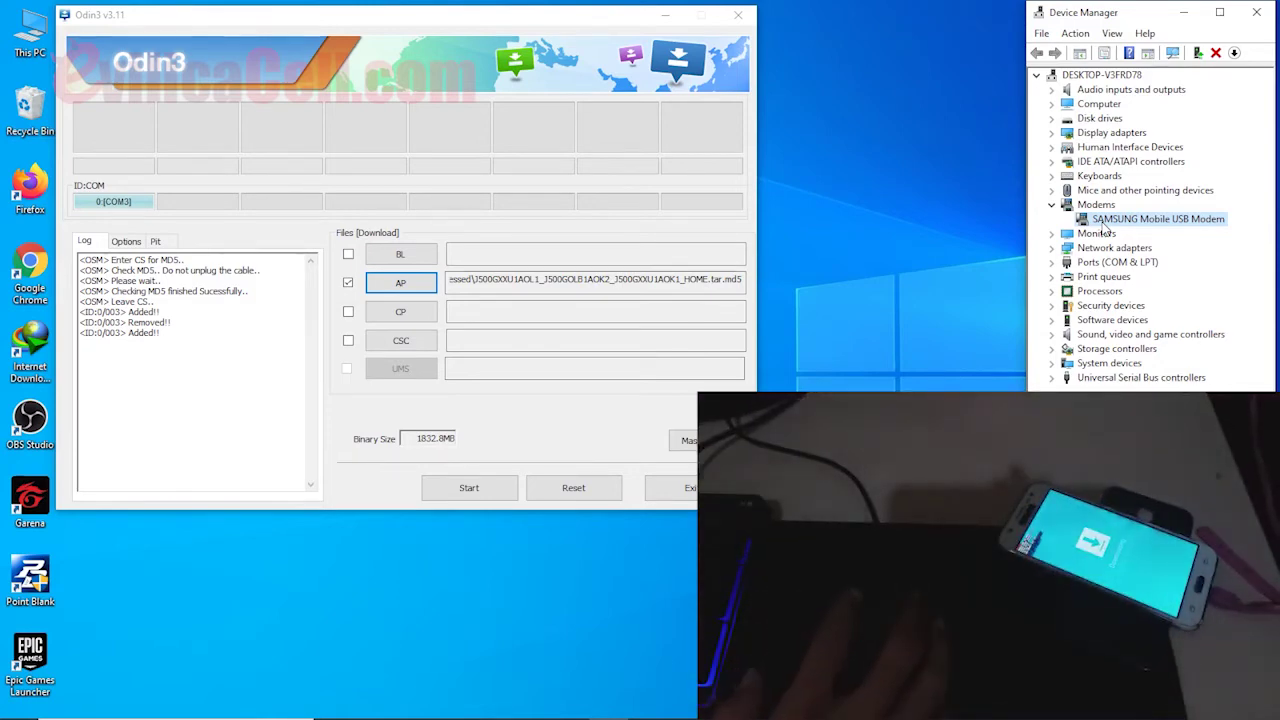
{"action": "left_click", "coordinate": [566, 17]}
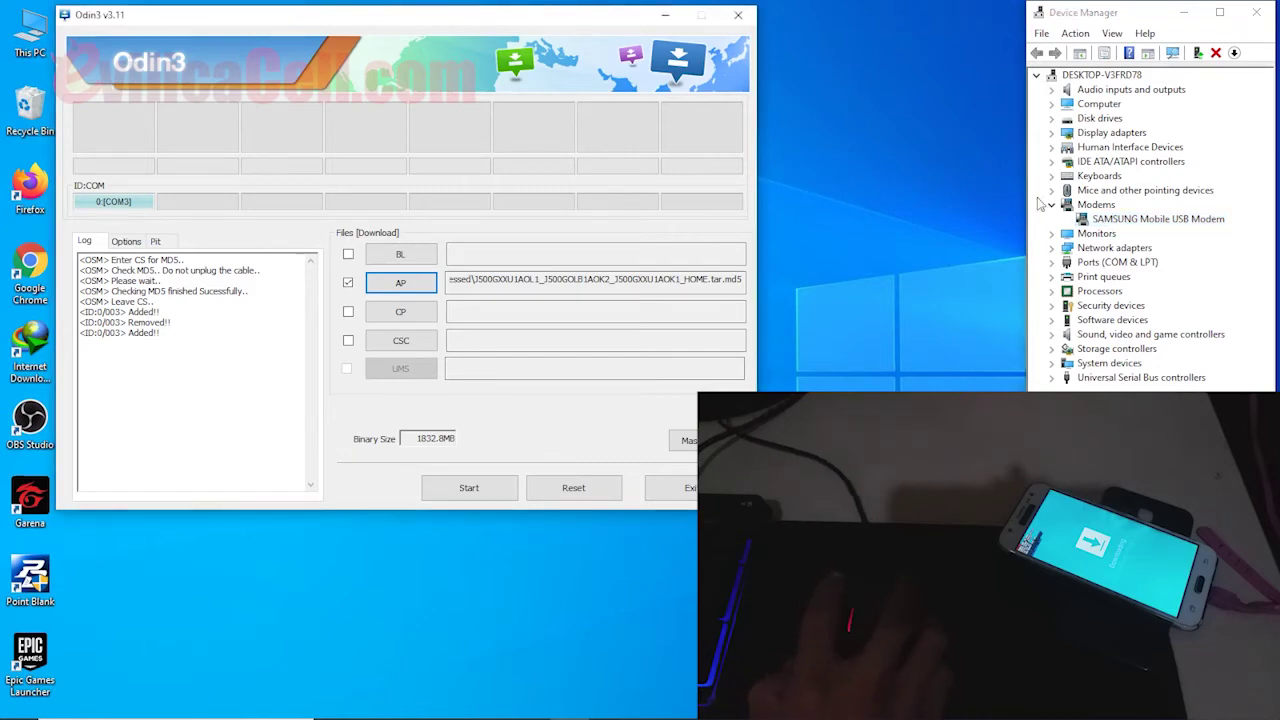
{"action": "left_click", "coordinate": [1096, 220]}
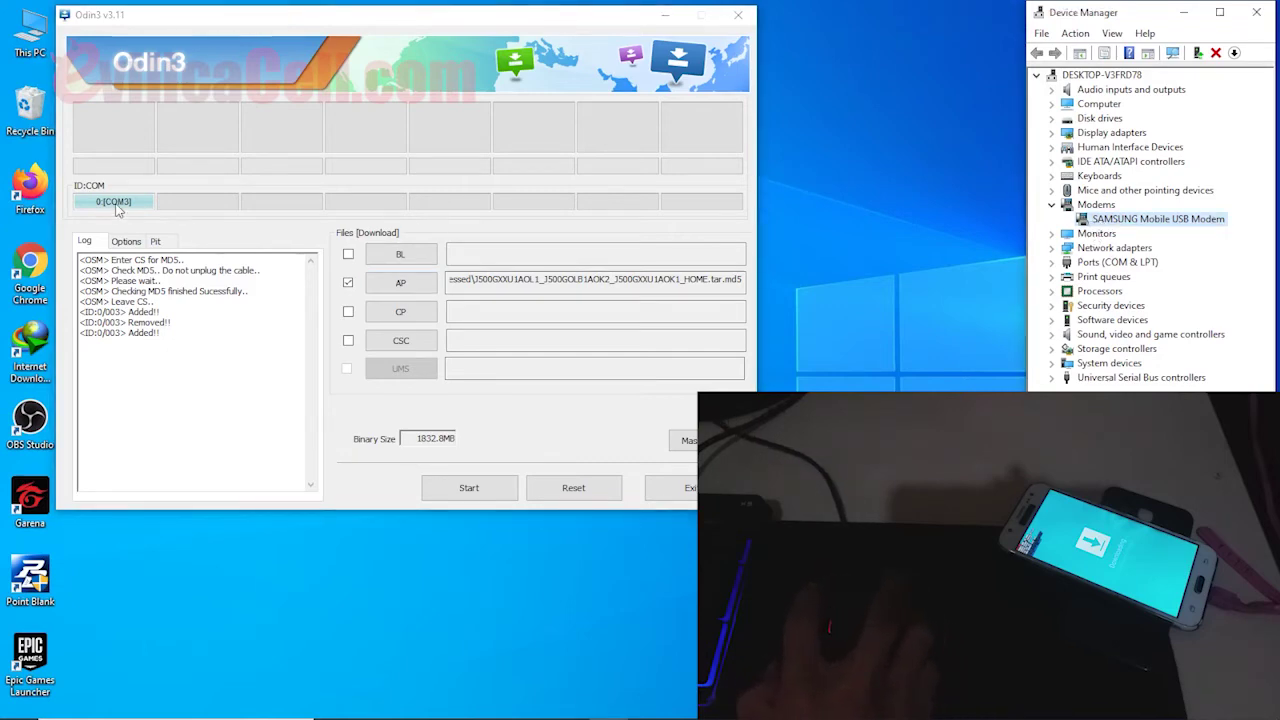
Start flashing the AP firmware to the connected phone in Odin3
{"action": "left_click", "coordinate": [300, 27]}
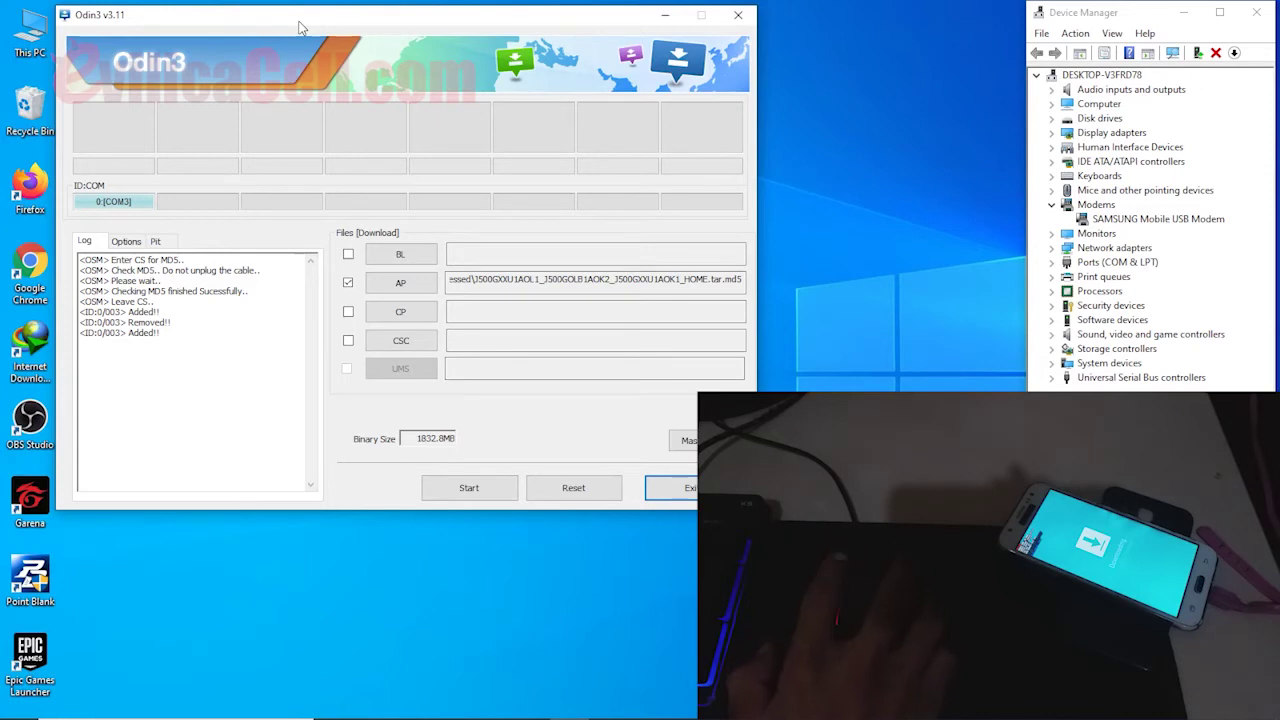
{"action": "left_click", "coordinate": [494, 500]}
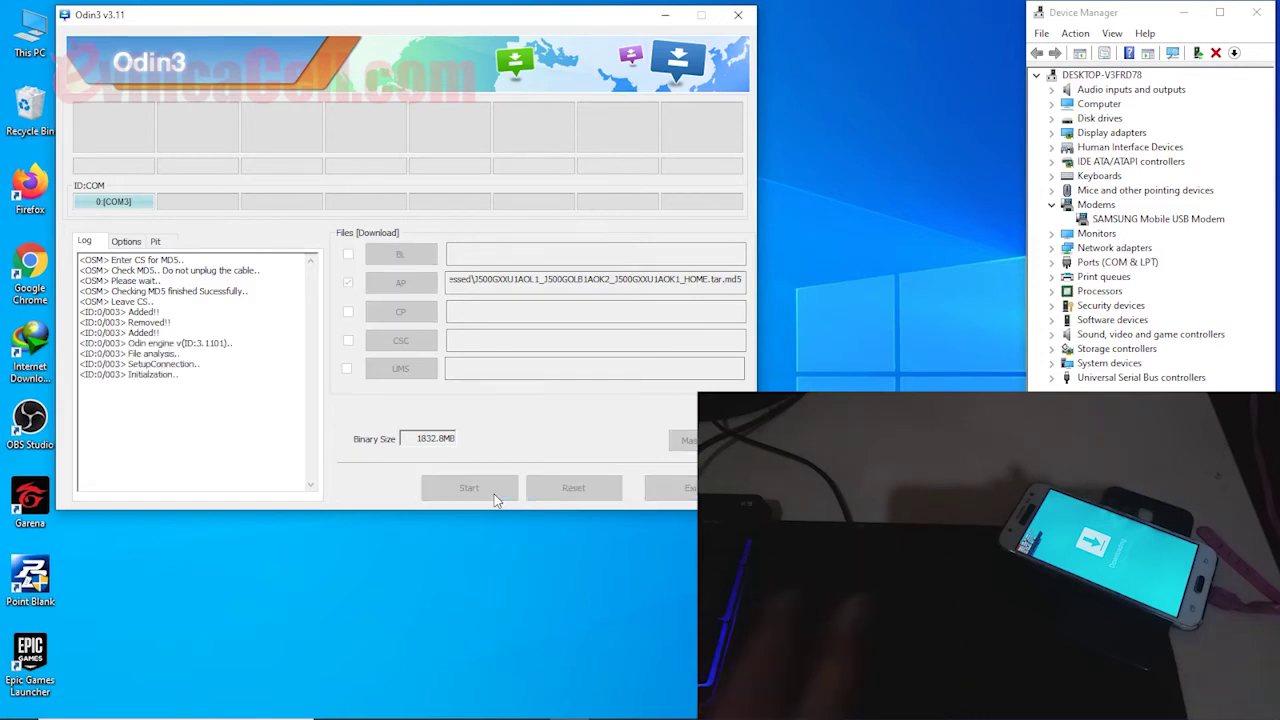